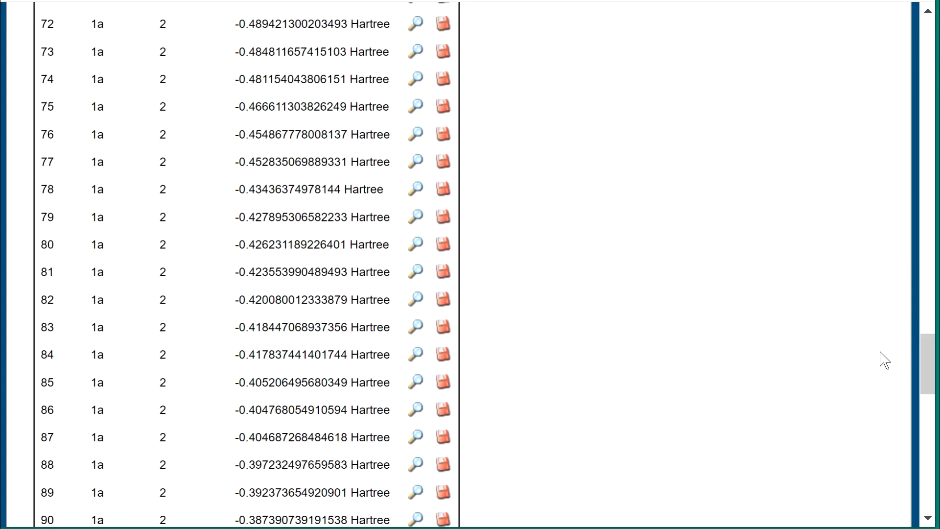
# Step: Display molecular orbital 84 on the molecule and check the MO isosurface value in the viewer preferences
pyautogui.click(416, 355)
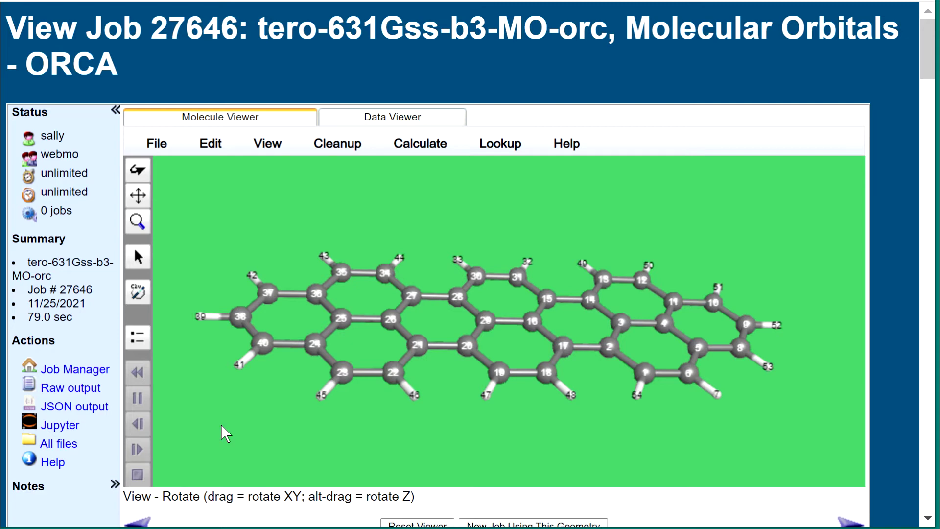
pyautogui.moveTo(464, 393); pyautogui.dragTo(483, 380)
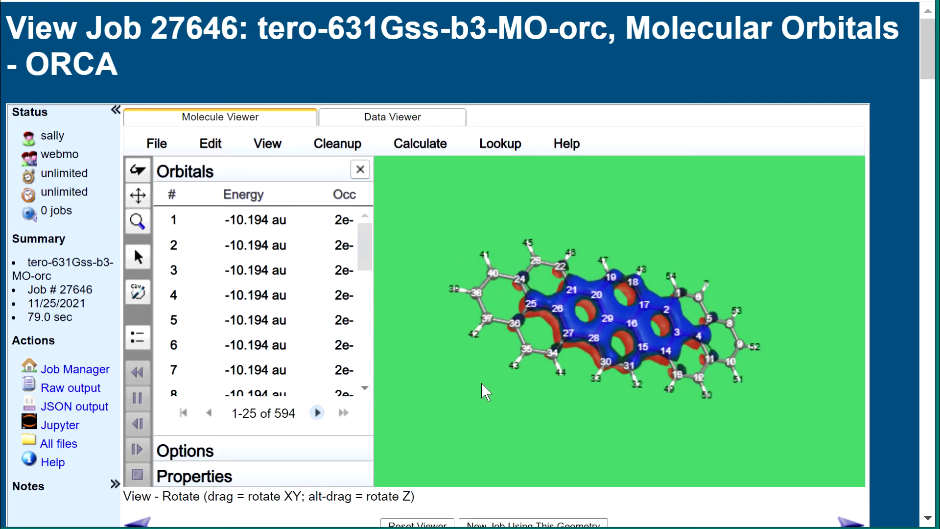
pyautogui.click(155, 143)
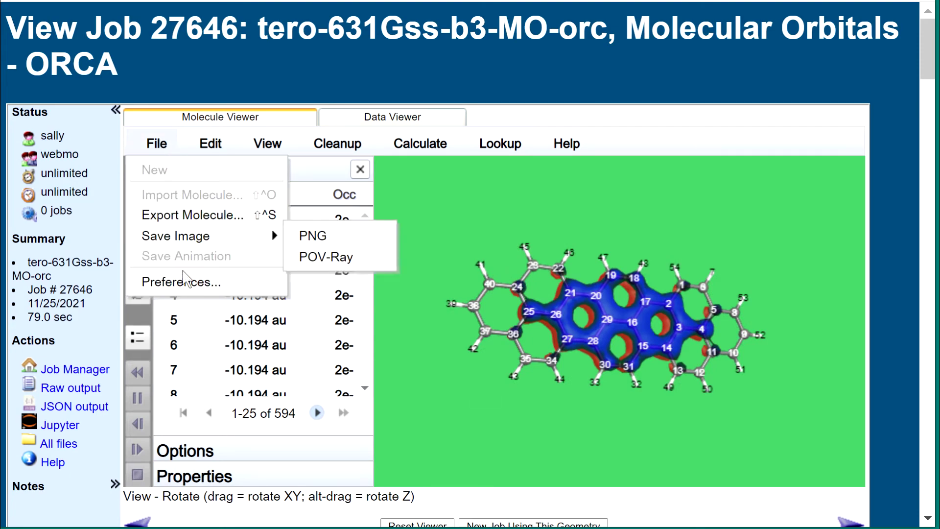
pyautogui.click(196, 283)
pyautogui.click(439, 127)
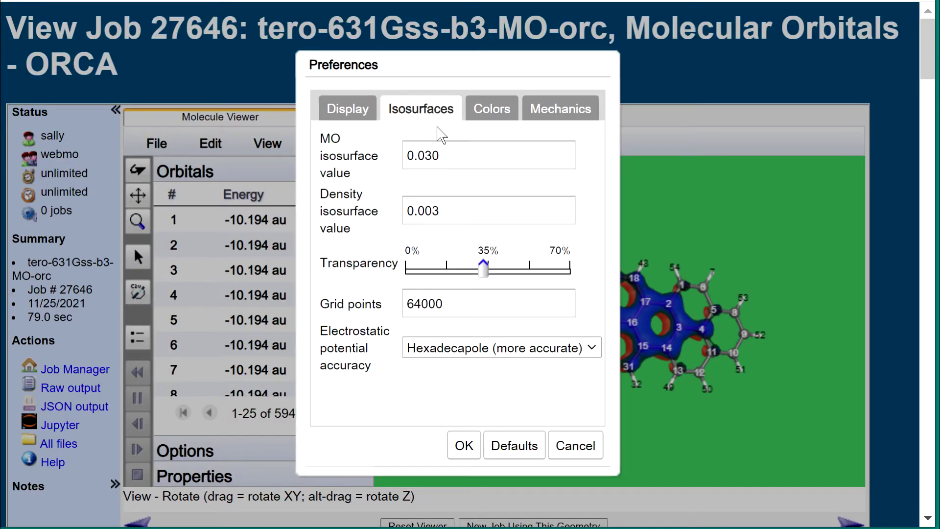
pyautogui.doubleClick(435, 155)
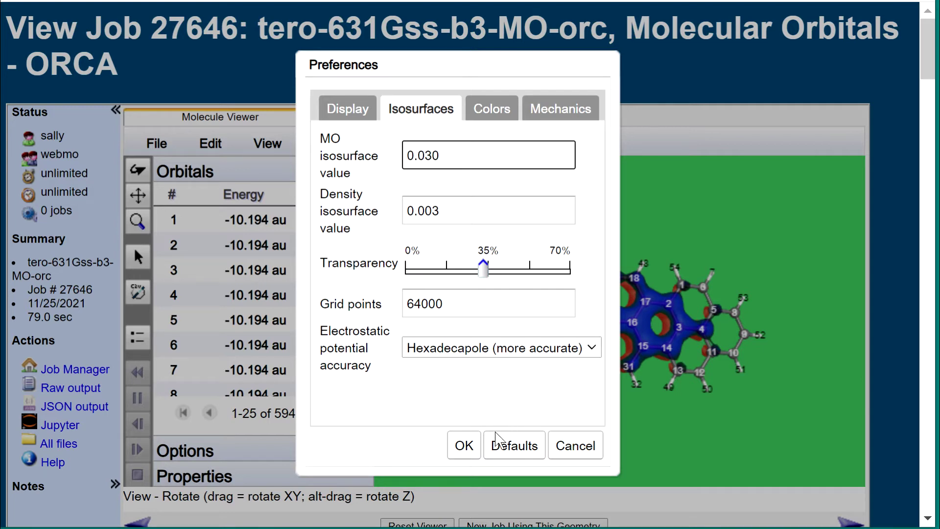
pyautogui.click(463, 445)
# Step: Export the molecule in MOL/SDF format and save it as flat.mol
pyautogui.click(163, 147)
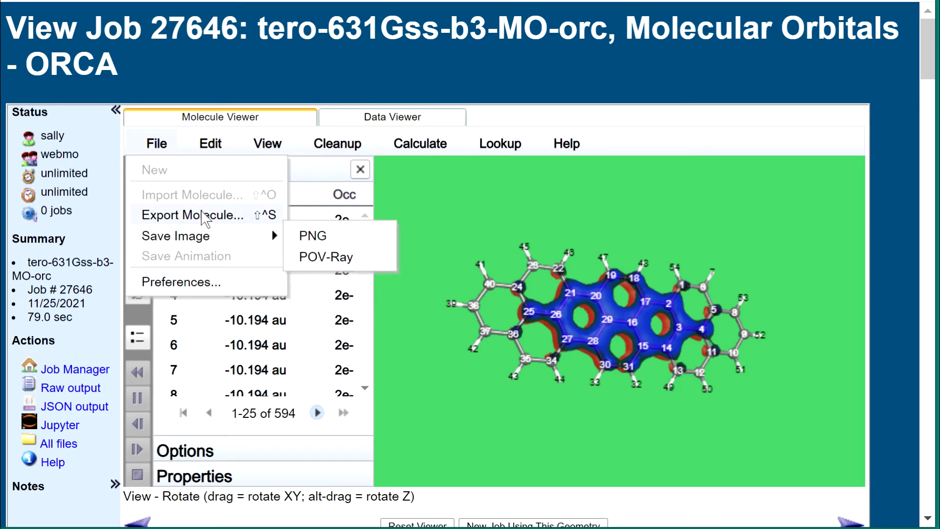
pyautogui.click(202, 215)
pyautogui.click(557, 253)
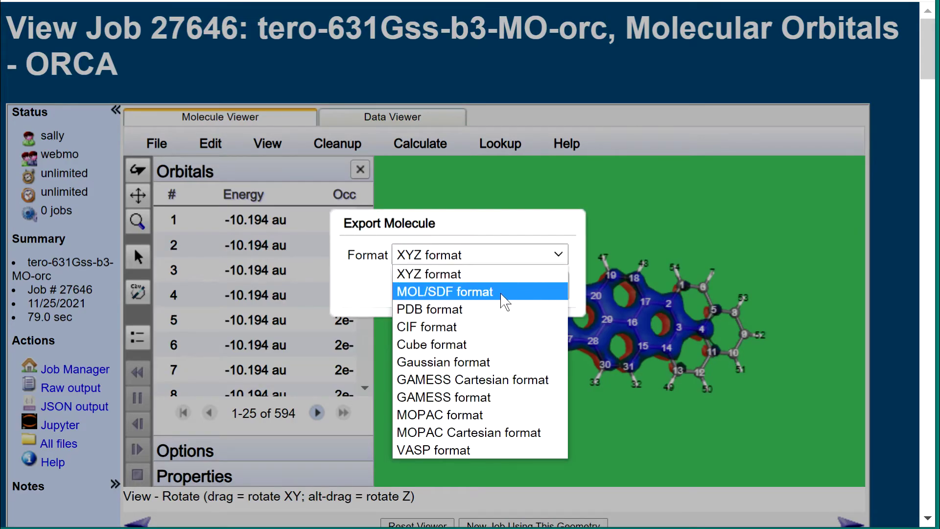
pyautogui.click(561, 295)
pyautogui.click(494, 288)
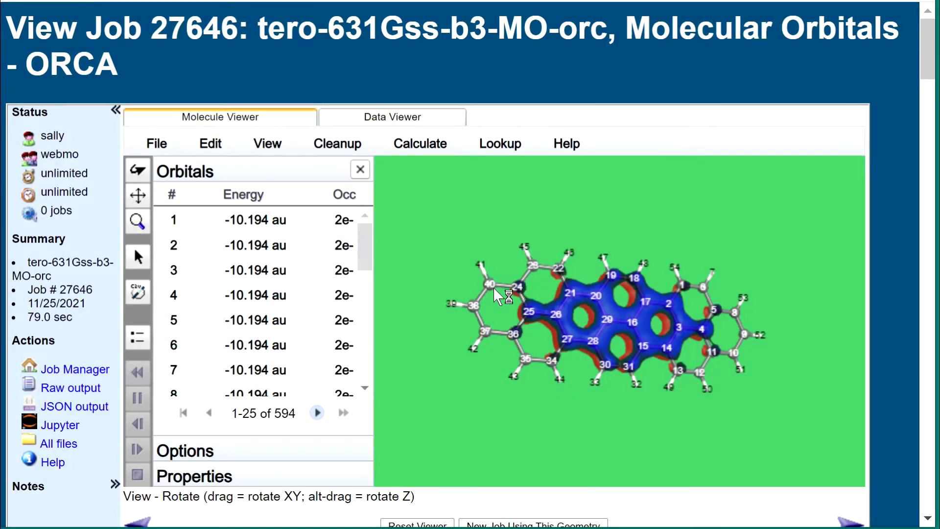
pyautogui.doubleClick(133, 307)
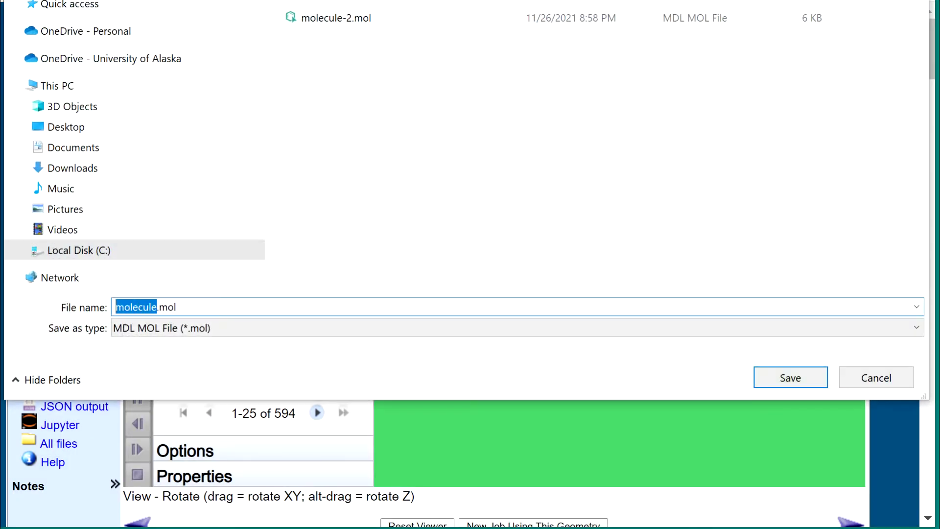
pyautogui.write('flat')
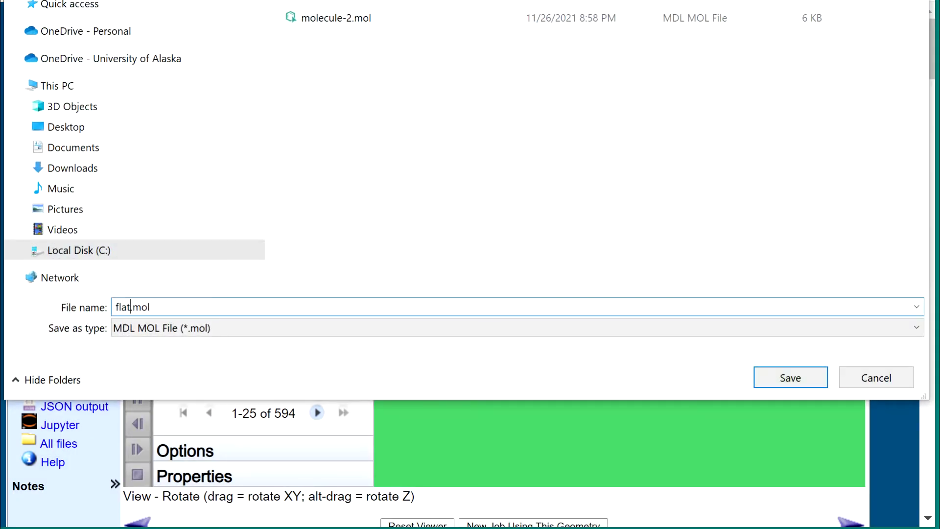
pyautogui.press('Return')
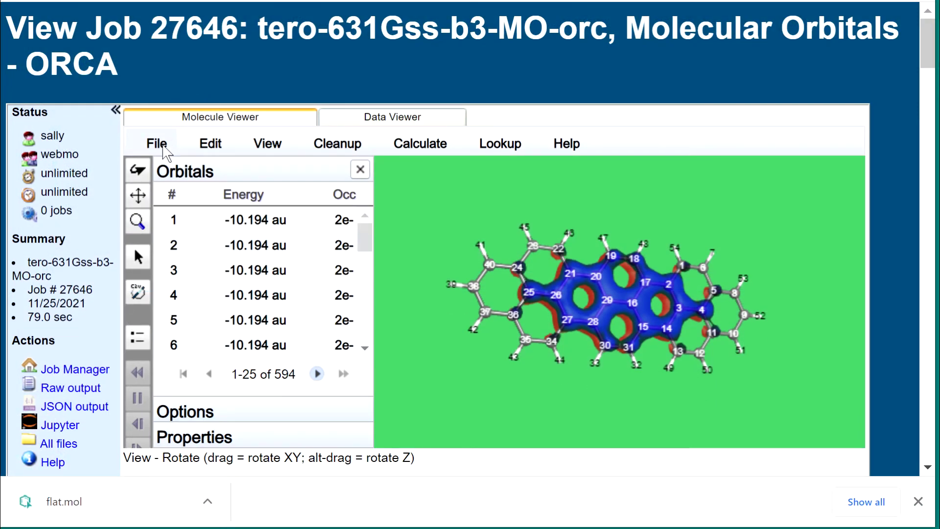
# Step: Export the displayed orbital in Cube format and save the .cub file under the suggested name
pyautogui.click(163, 146)
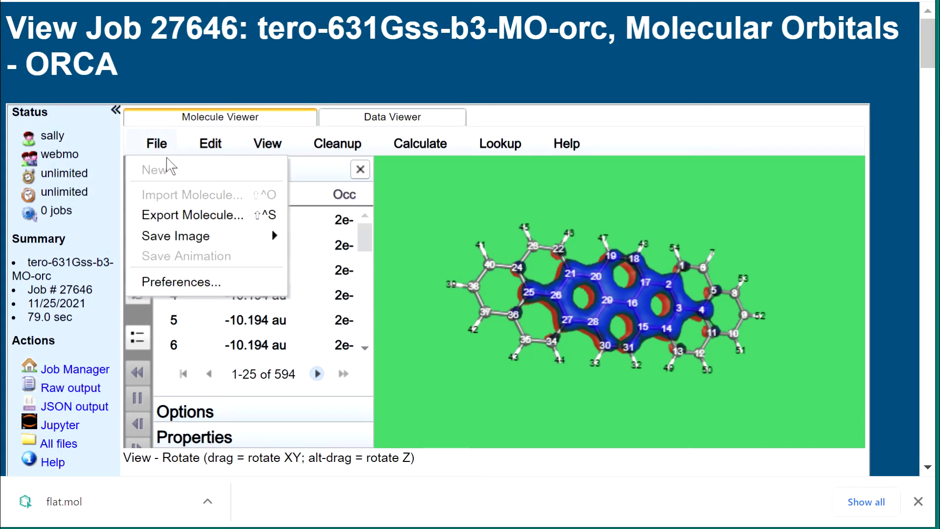
pyautogui.click(185, 215)
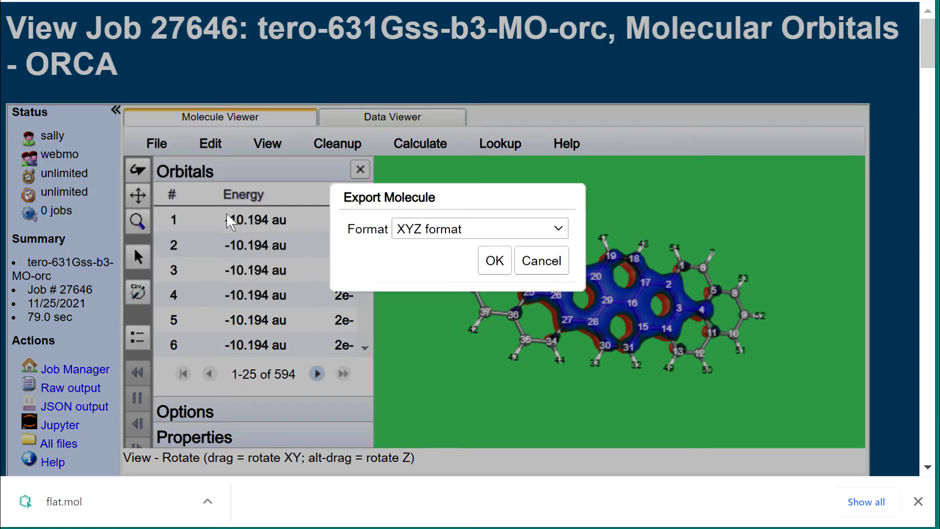
pyautogui.click(558, 229)
pyautogui.click(504, 318)
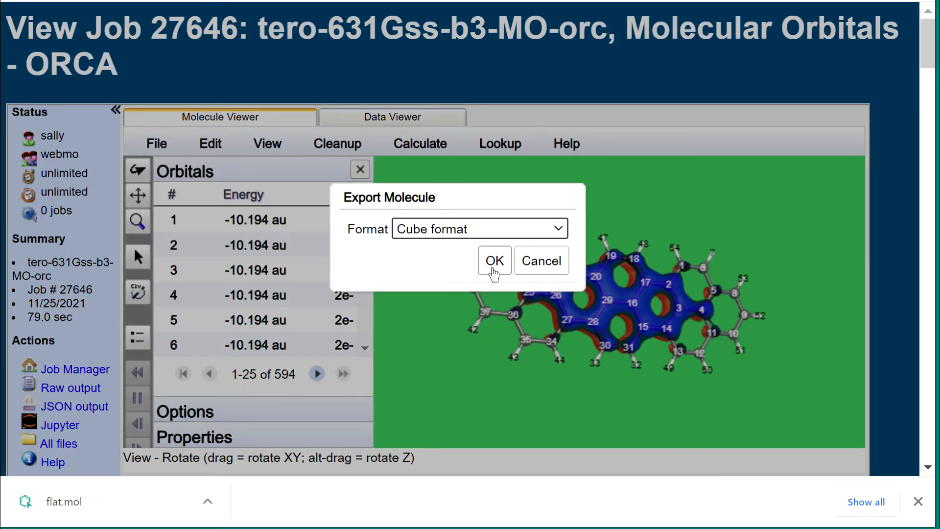
pyautogui.click(493, 260)
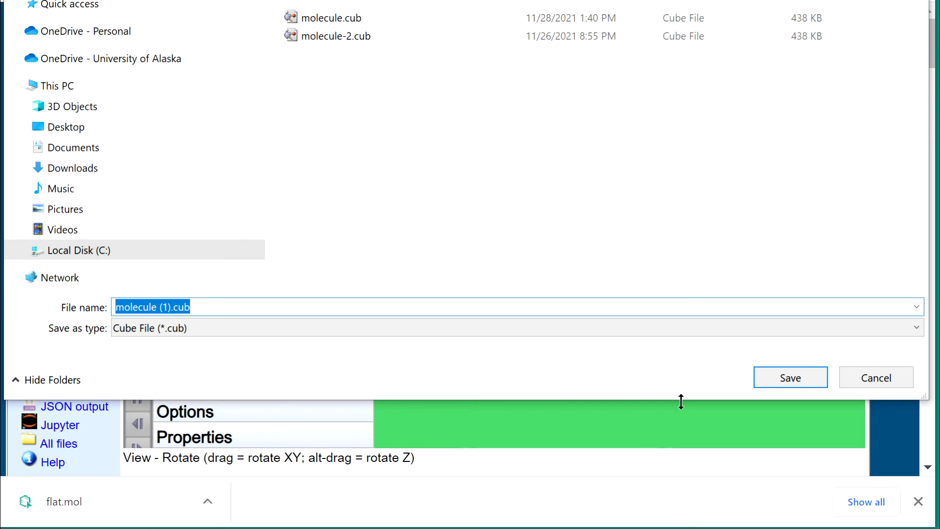
pyautogui.click(789, 378)
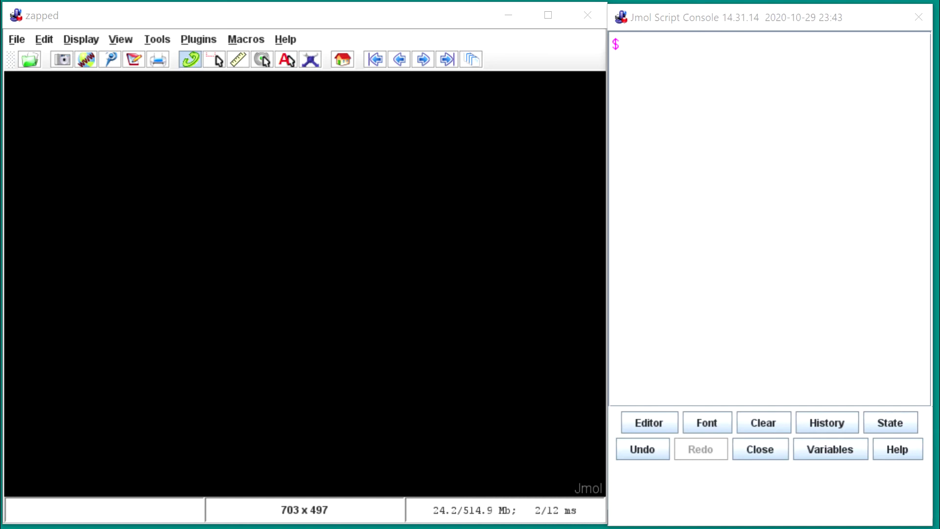
# Step: In the Jmol script console, change the directory to c:/xampp/htdocs/jsmol-14.31.60/org/teropyrene and load flat.mol
pyautogui.write('cd c:/xampp/htdocs/jsmol-14.31.60/org/teropyrene')
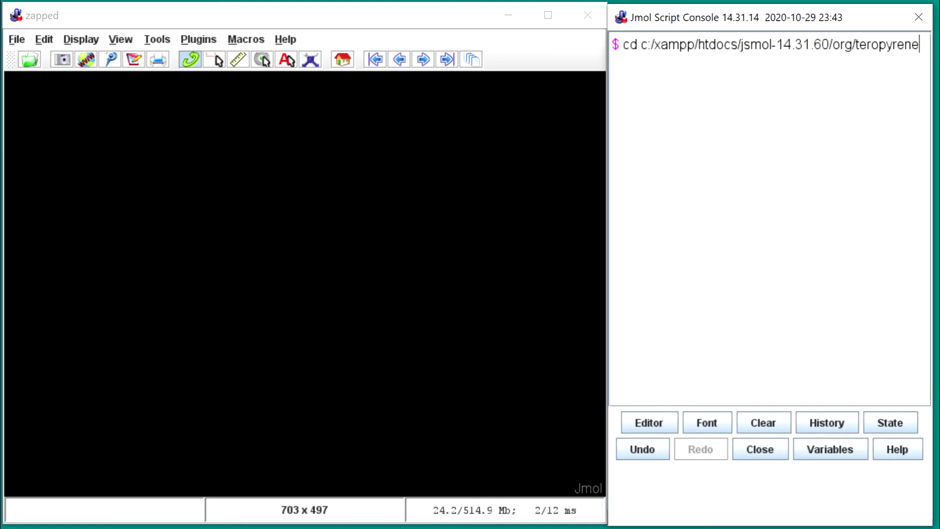
pyautogui.press('Return')
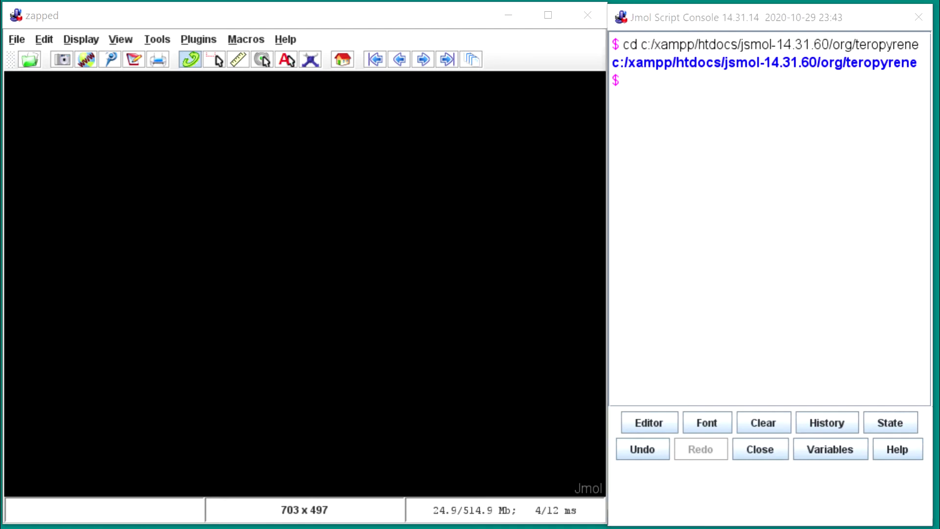
pyautogui.click(624, 80)
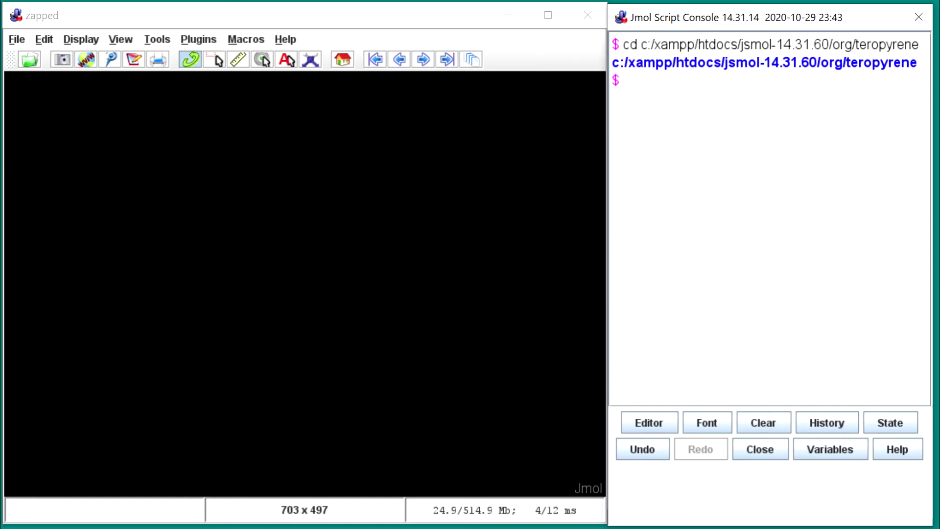
pyautogui.write('load flat.mol')
pyautogui.press('Return')
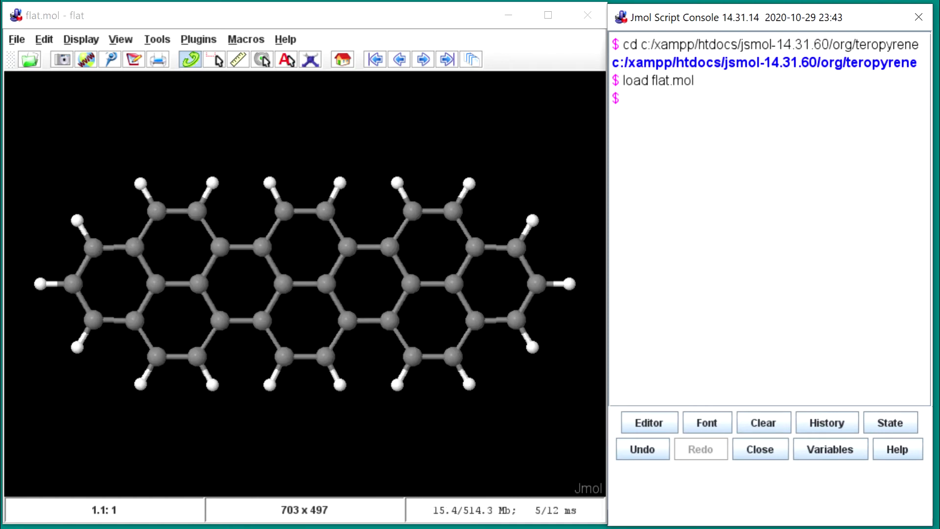
# Step: Create a signed isosurface mo84 from molecule.cub with a cutoff of 0.03
pyautogui.moveTo(294, 199); pyautogui.dragTo(378, 73)
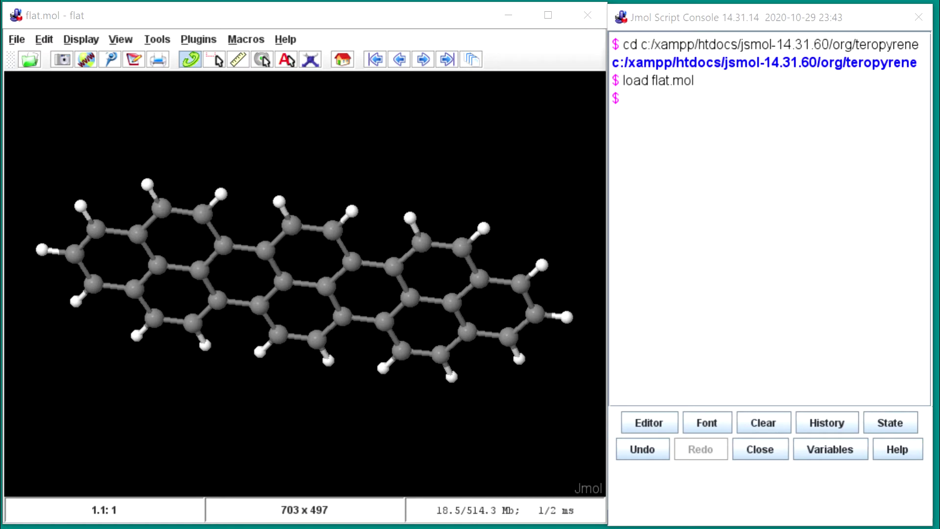
pyautogui.hotkey('alt', 'Tab')
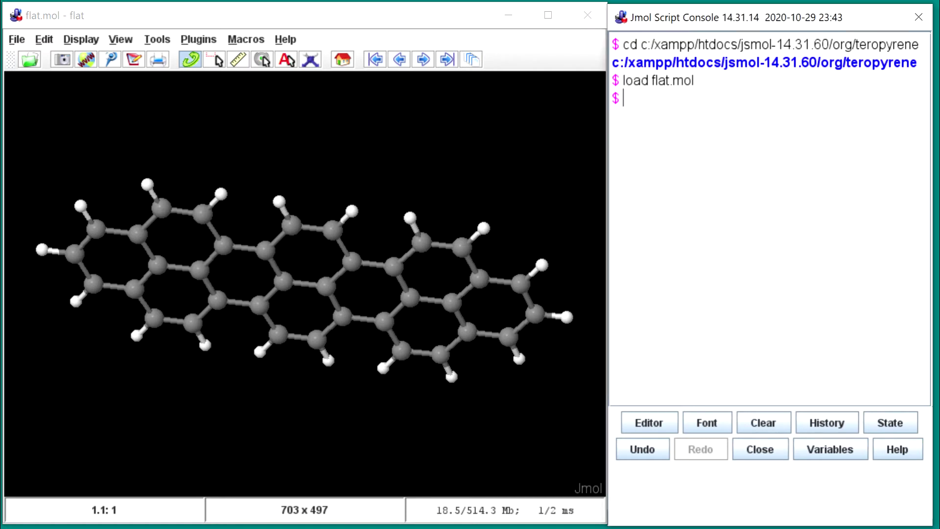
pyautogui.write('isosurface mo84 sign cutoff 0.03 molecule.cub')
pyautogui.press('Return')
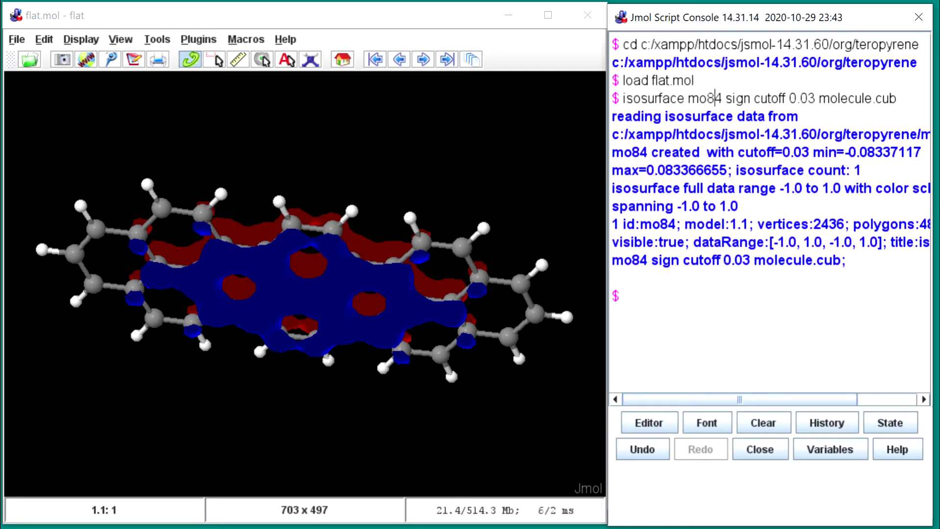
# Step: Review the name, sign and cutoff parts of the isosurface command and inspect the orbital from several angles
pyautogui.doubleClick(715, 98)
pyautogui.doubleClick(736, 99)
pyautogui.moveTo(754, 99); pyautogui.dragTo(816, 98)
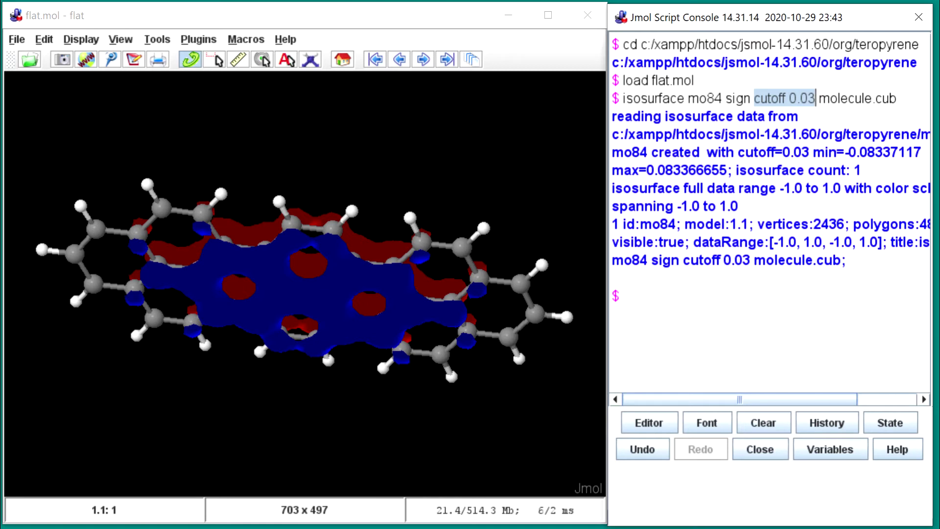
pyautogui.moveTo(448, 349); pyautogui.dragTo(472, 172)
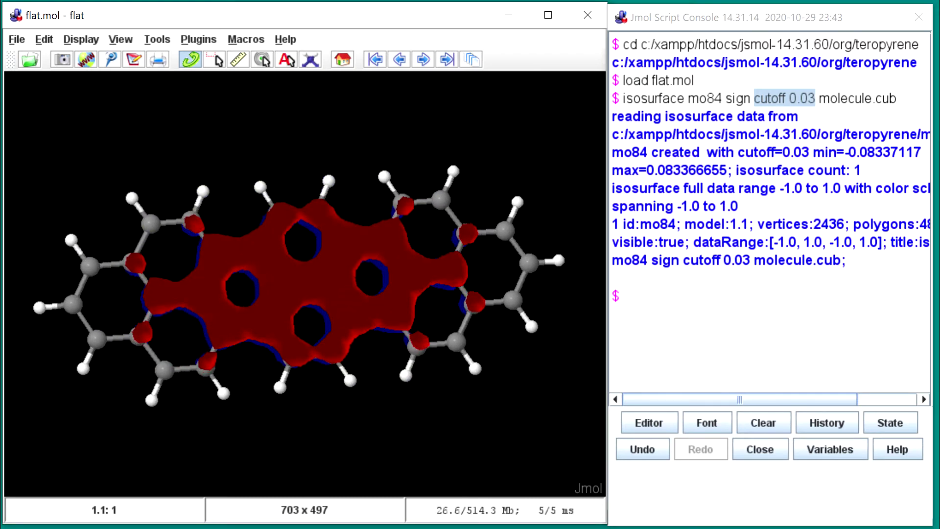
pyautogui.click(625, 296)
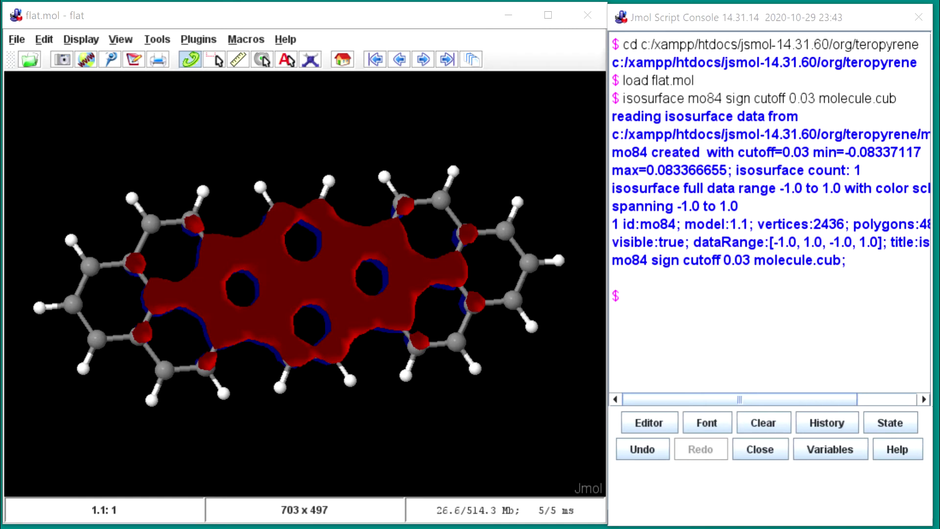
pyautogui.click(624, 296)
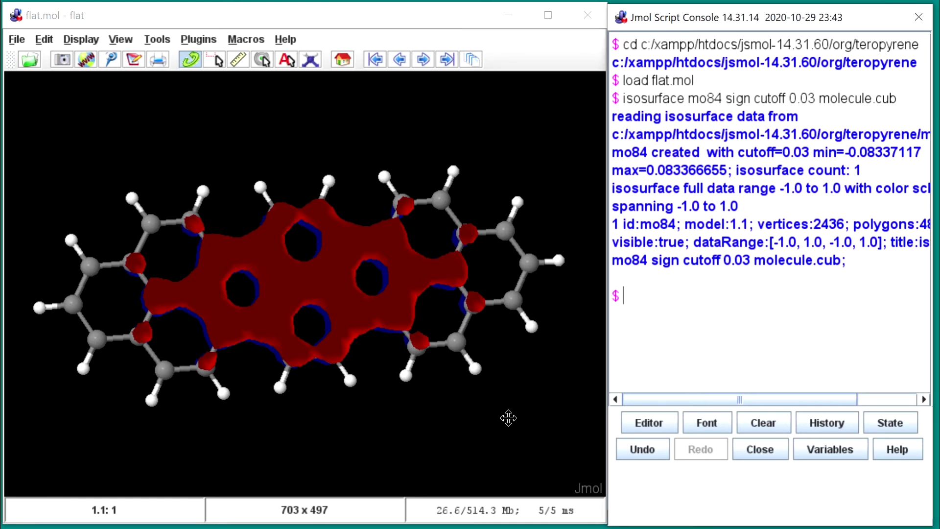
pyautogui.moveTo(504, 399); pyautogui.dragTo(485, 292)
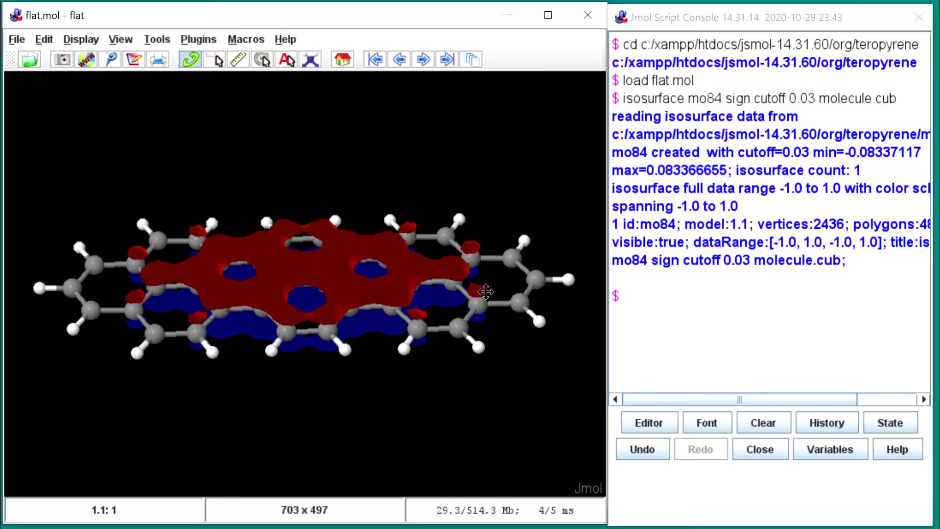
# Step: Recreate the signed isosurface mo84 from molecule.cub with a cutoff of 0.01
pyautogui.click(629, 295)
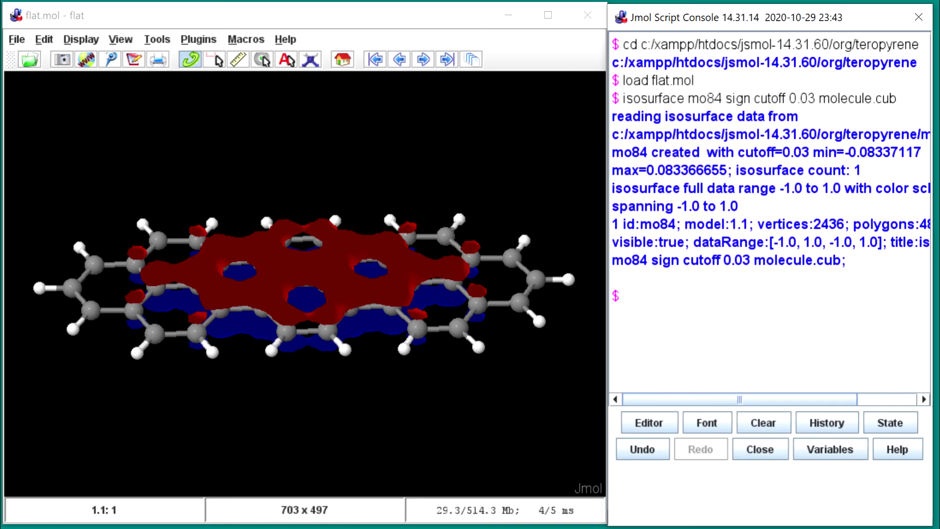
pyautogui.write('isosurface mo84 sign cutoff 0.01 molecule.cub')
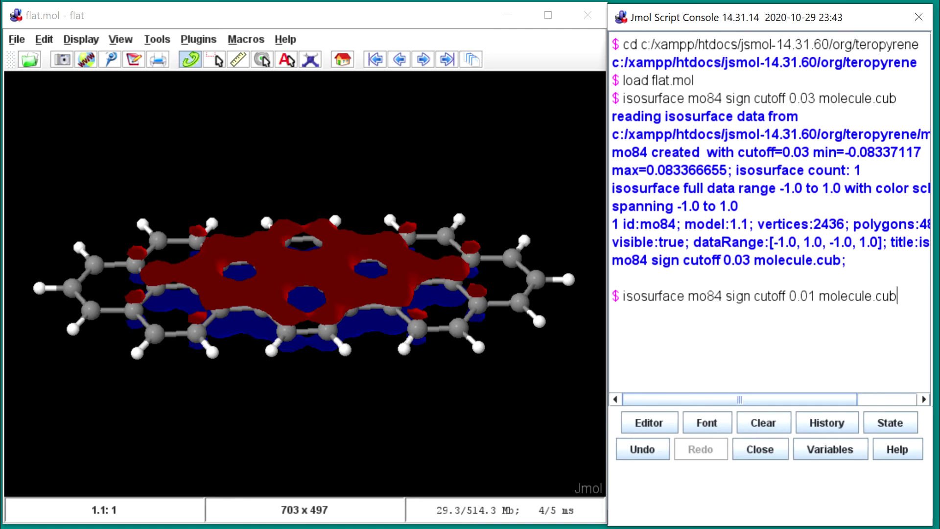
pyautogui.press('Return')
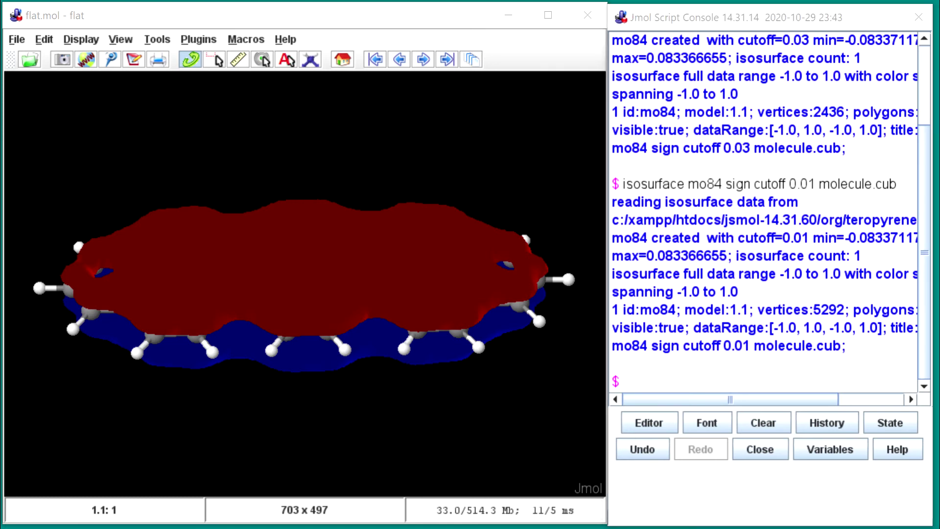
# Step: Write the isosurface to the file flat-mo84.jvxl
pyautogui.hotkey('alt', 'Tab')
pyautogui.write('write isosurface flat-mo84.jvxl')
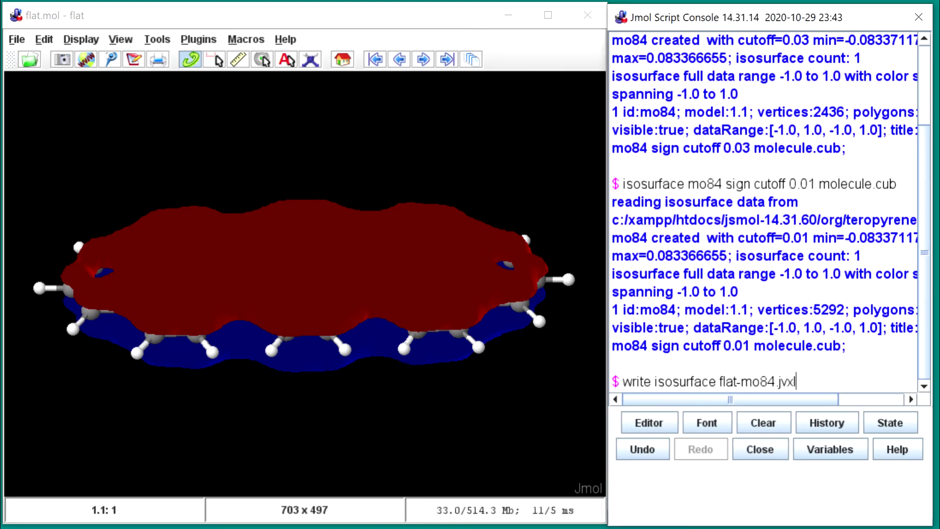
pyautogui.press('Return')
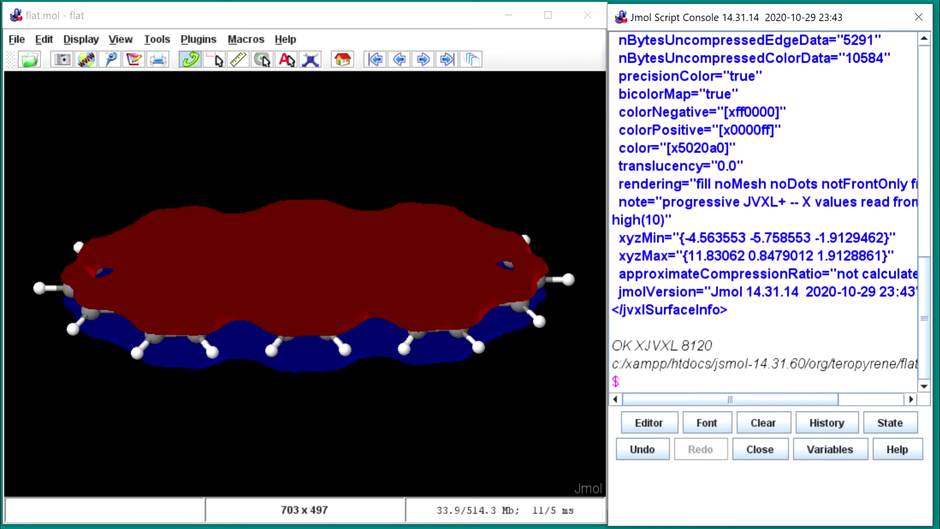
# Step: Delete the isosurface currently shown on the molecule
pyautogui.hotkey('alt', 'Tab')
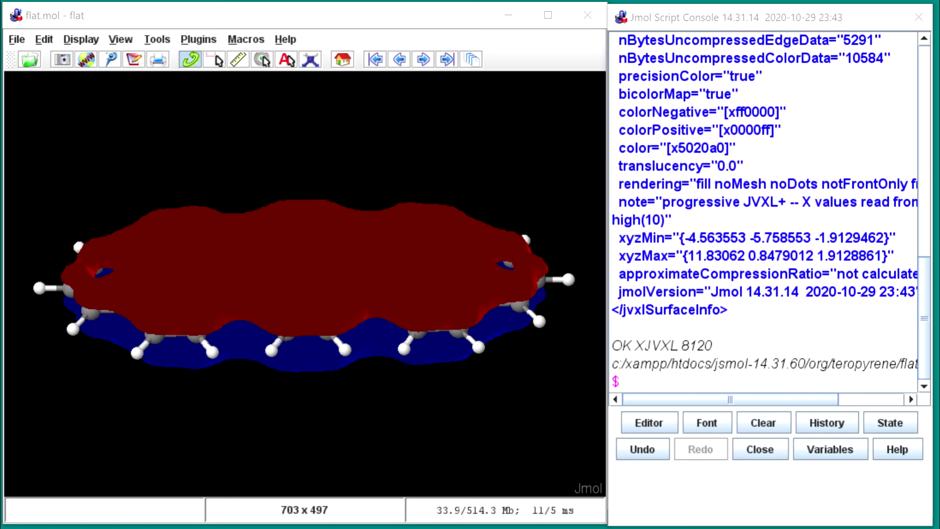
pyautogui.hotkey('alt', 'Tab')
pyautogui.write('isosurface delete')
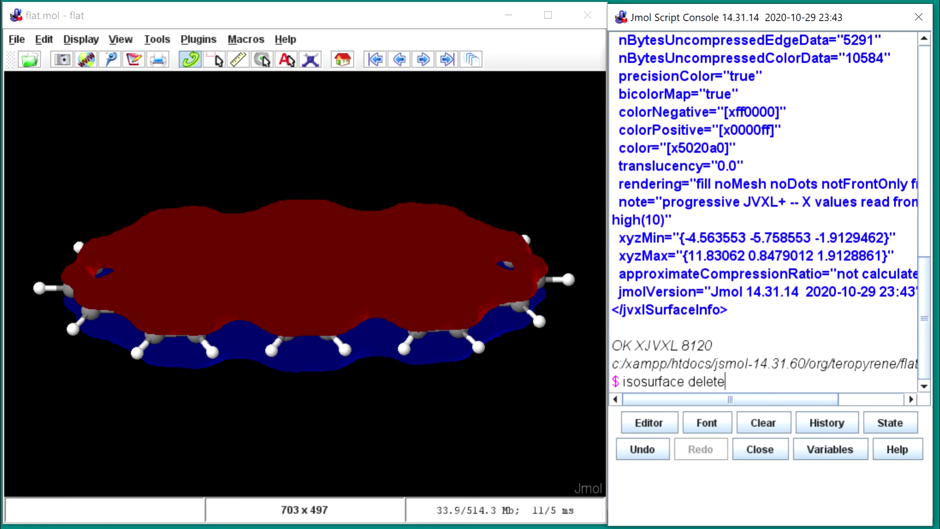
pyautogui.press('Return')
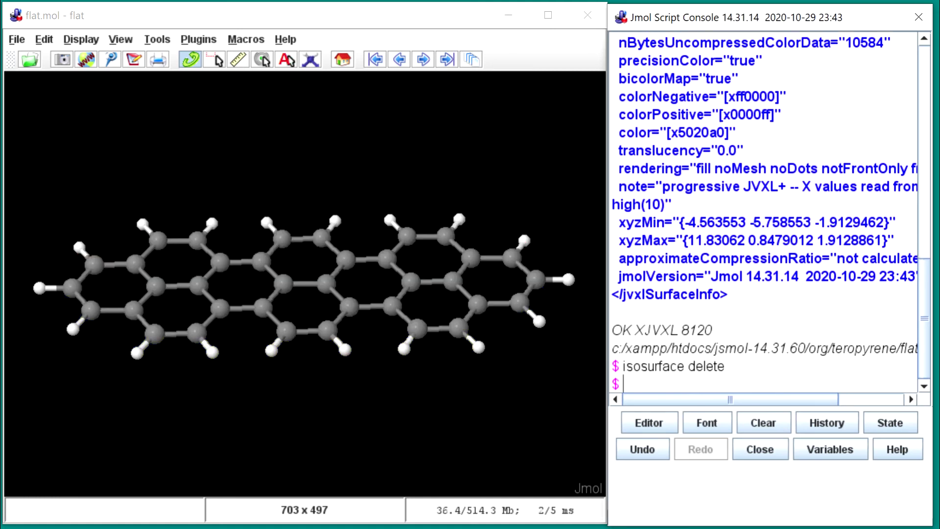
# Step: Load the saved orbital surface from flat-mo84.jvxl as isosurface mo84
pyautogui.hotkey('alt', 'Tab')
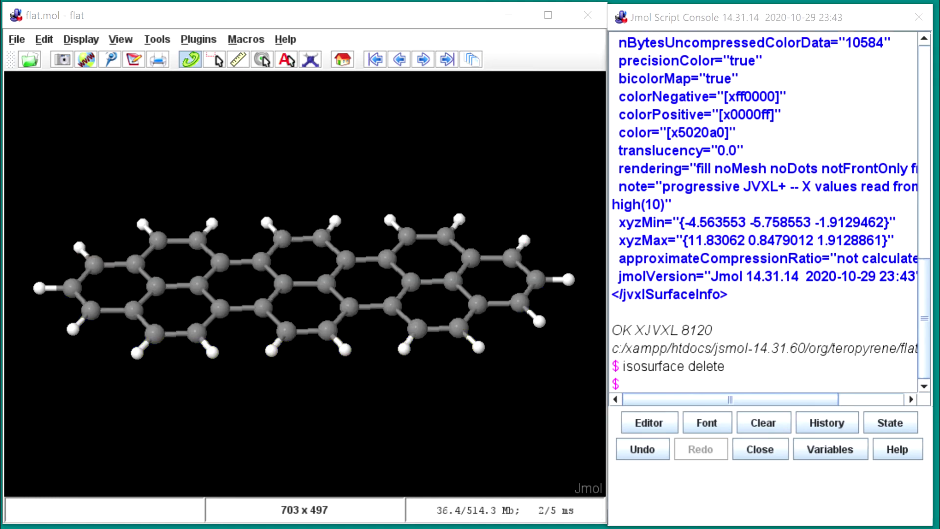
pyautogui.hotkey('alt', 'Tab')
pyautogui.write('isosurface mo84 flat-mo84.jvxl')
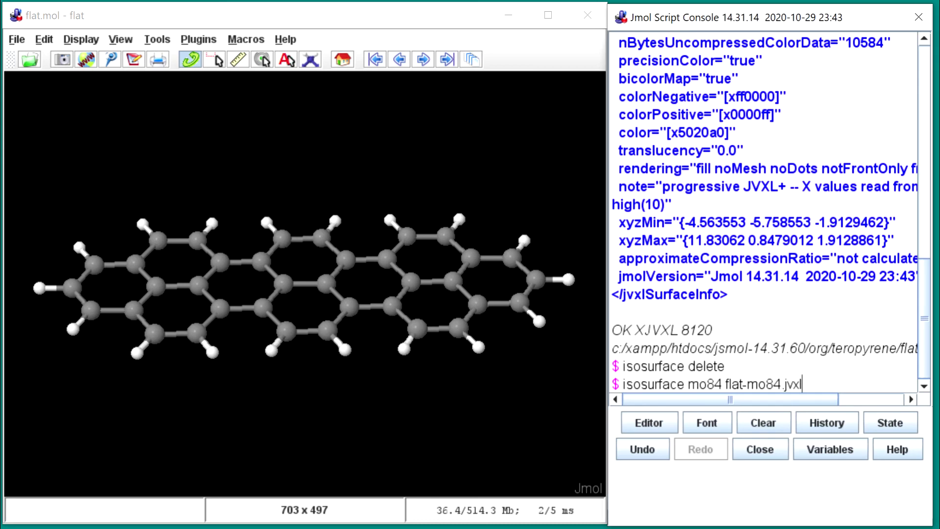
pyautogui.press('Return')
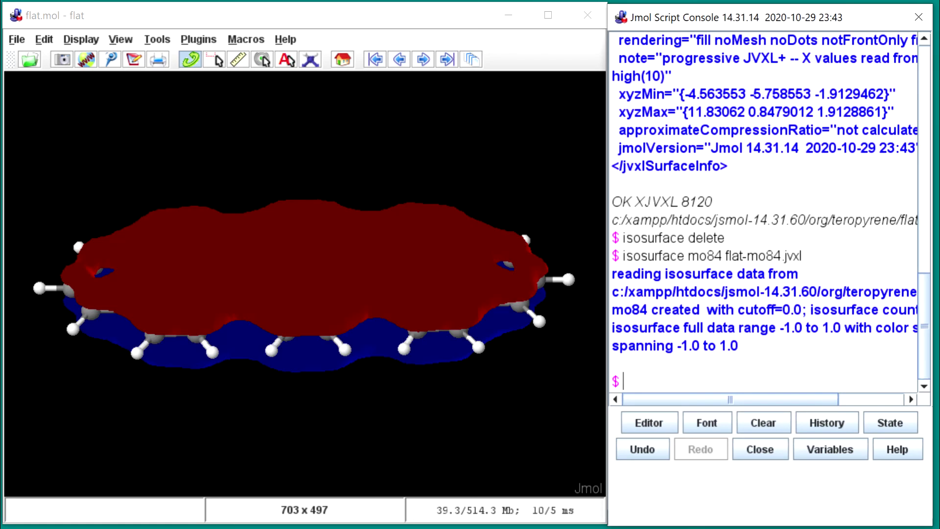
# Step: Set the model's background color to RGB [66,189,103]
pyautogui.hotkey('alt', 'Tab')
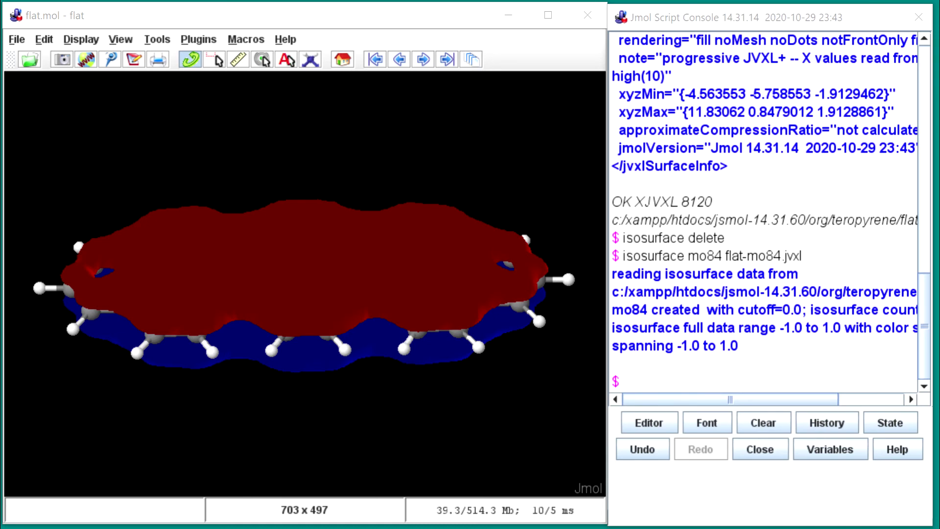
pyautogui.hotkey('alt', 'Tab')
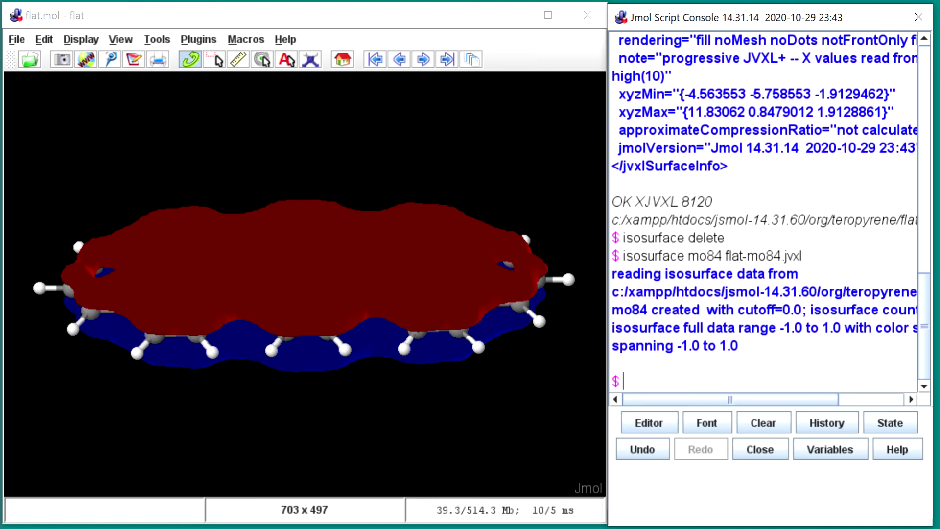
pyautogui.write('background [66,189,103]')
pyautogui.press('Return')
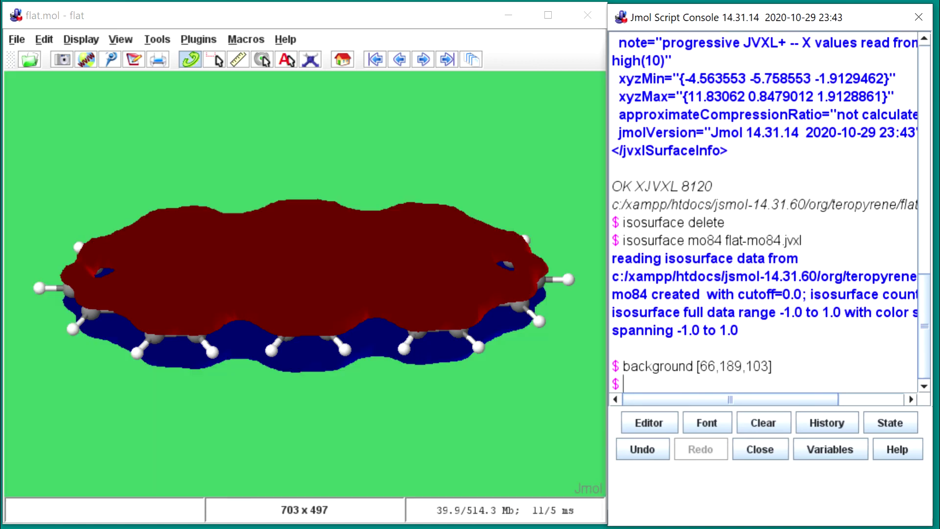
# Step: Display isosurface mo84 as an unfilled mesh and rotate the molecule to inspect both lobes
pyautogui.moveTo(492, 369); pyautogui.dragTo(498, 120)
pyautogui.moveTo(507, 384); pyautogui.dragTo(512, 112)
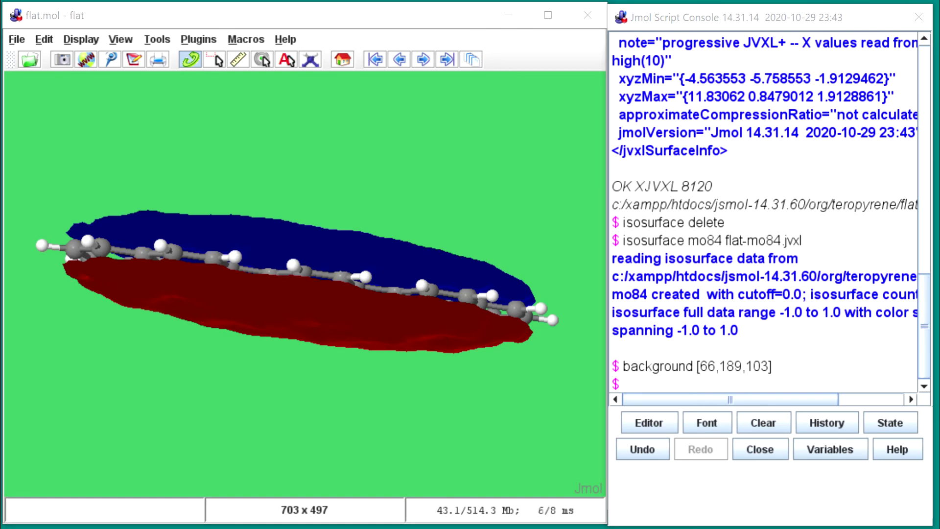
pyautogui.write('isosurface mo84 mesh nofill')
pyautogui.press('Return')
pyautogui.moveTo(442, 153); pyautogui.dragTo(440, 213)
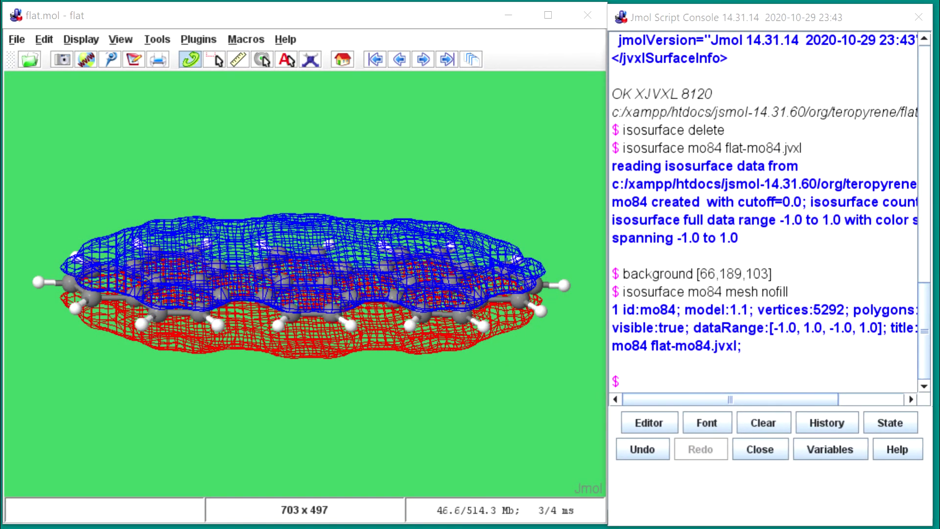
# Step: Reload isosurface mo84 from flat-mo84.jvxl and make it translucent
pyautogui.write('isosurface mo84 flat-mo84.jvxl')
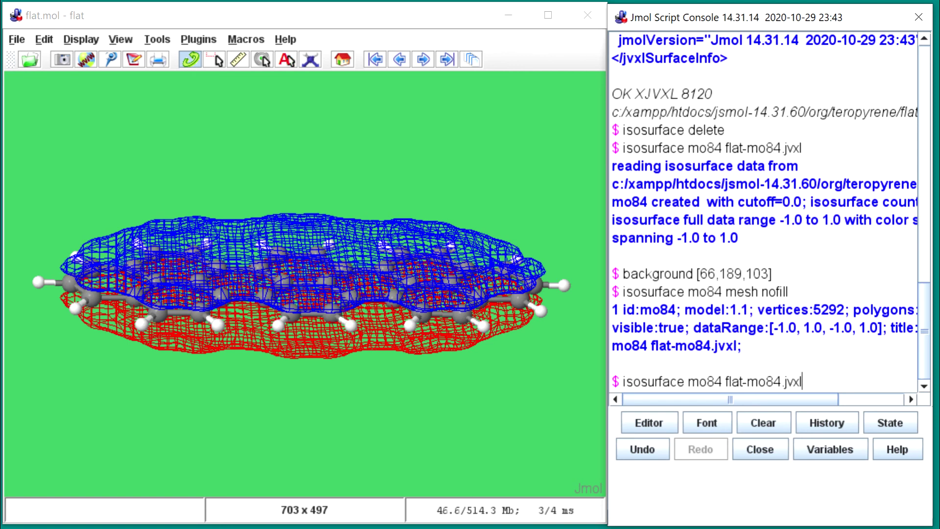
pyautogui.press('Return')
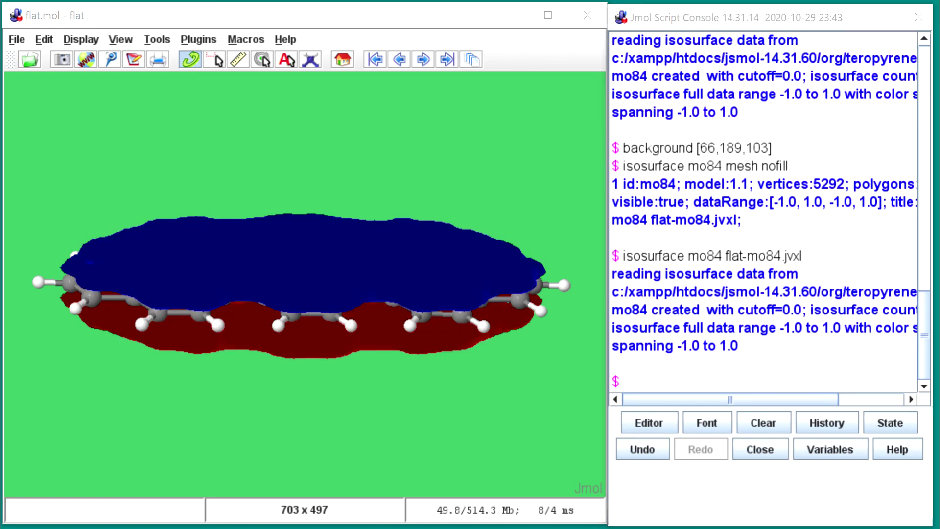
pyautogui.hotkey('alt', 'Tab')
pyautogui.write('isosurface mo84 translucent')
pyautogui.press('Return')
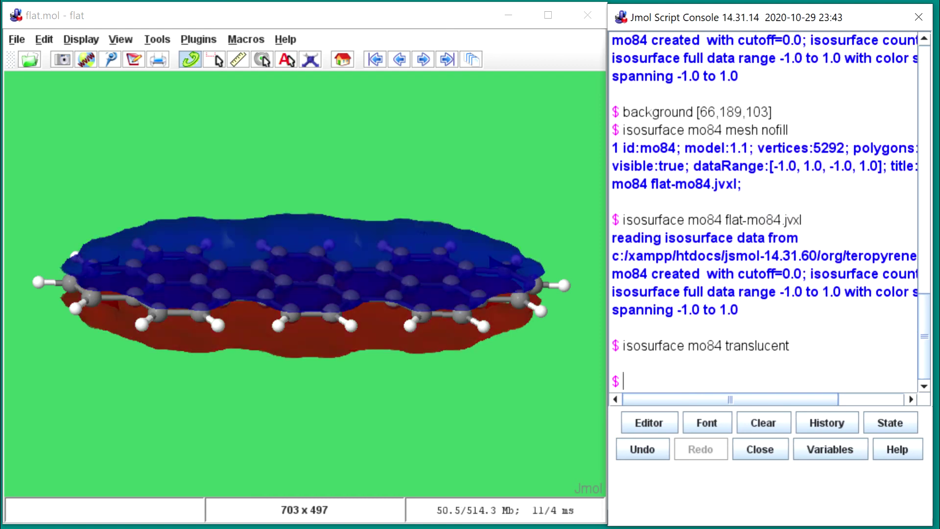
# Step: Render isosurface mo84 fully lit and tilt the molecule to view the orbital face-on
pyautogui.hotkey('alt', 'Tab')
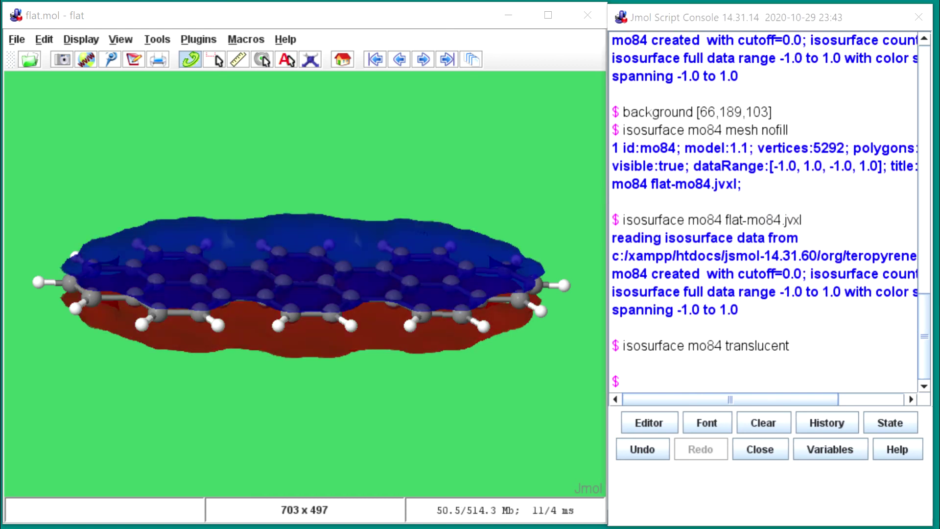
pyautogui.hotkey('alt', 'Tab')
pyautogui.write('isosurface mo84 fullylit')
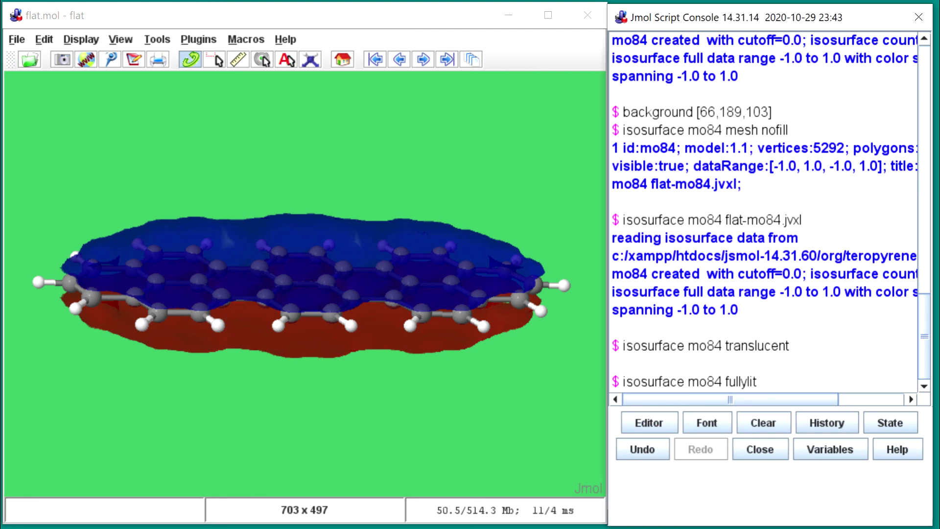
pyautogui.press('Return')
pyautogui.moveTo(519, 394); pyautogui.dragTo(501, 178)
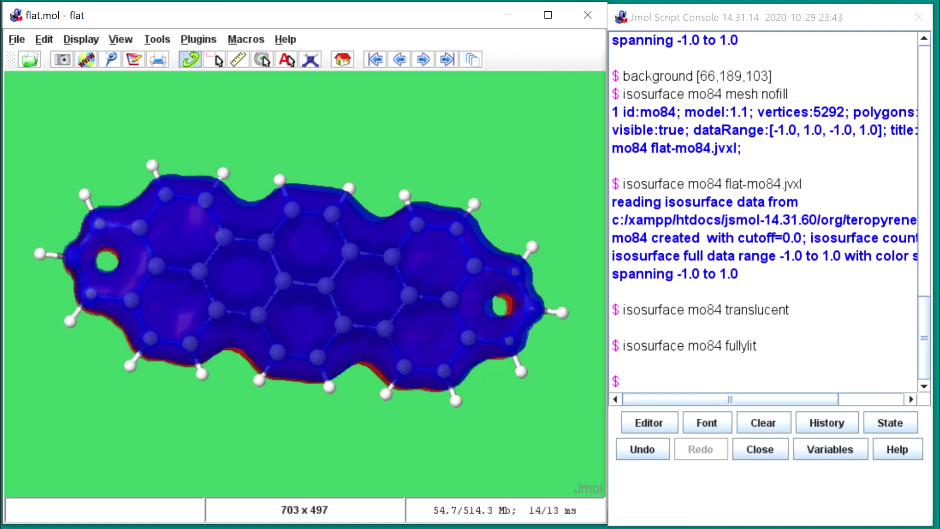